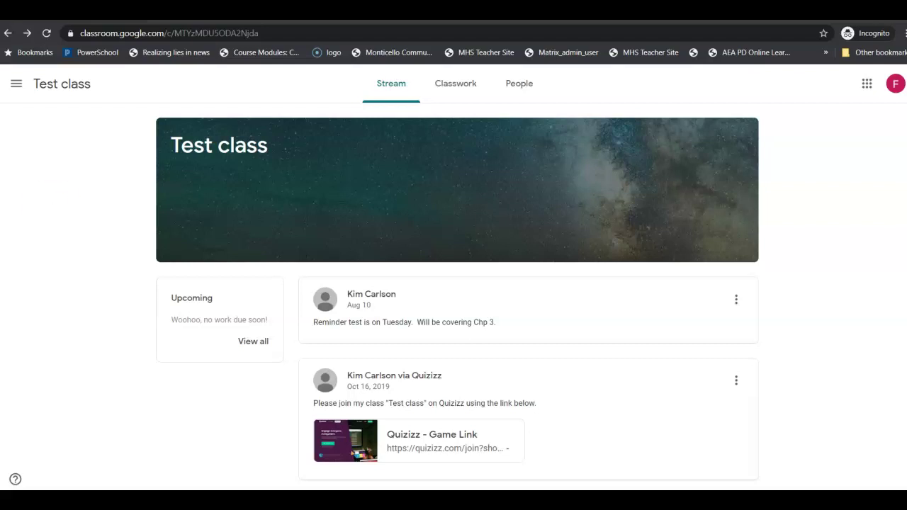
- Open the class's Classwork page and read the catalog sign-in instructions in the Library Catalog Link document
left_click(457, 84)
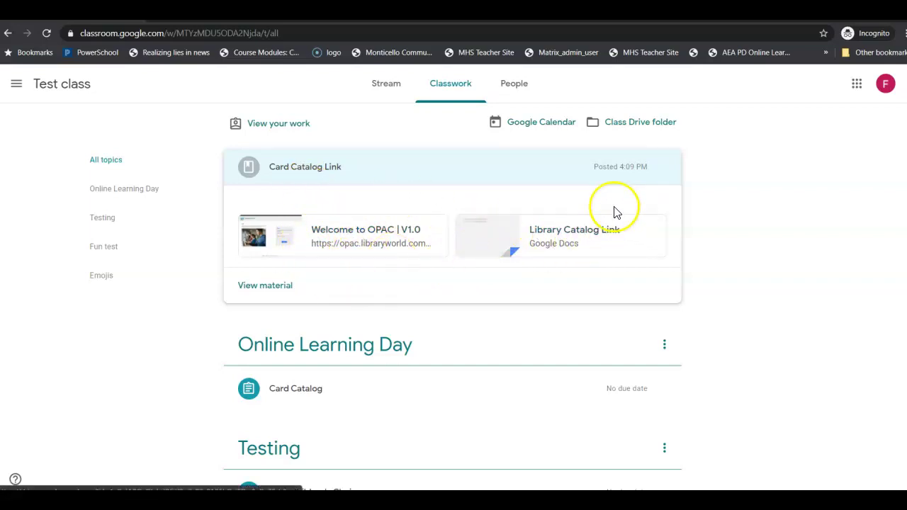
left_click(559, 239)
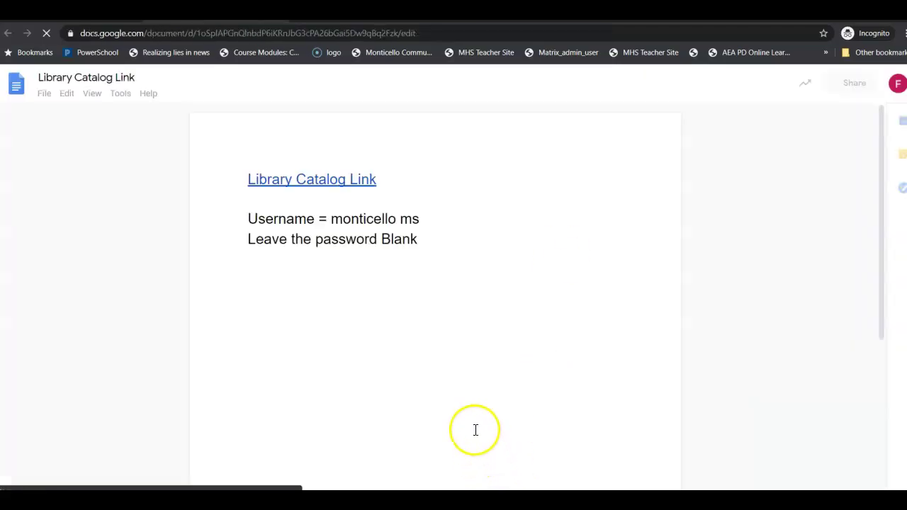
left_click(444, 169)
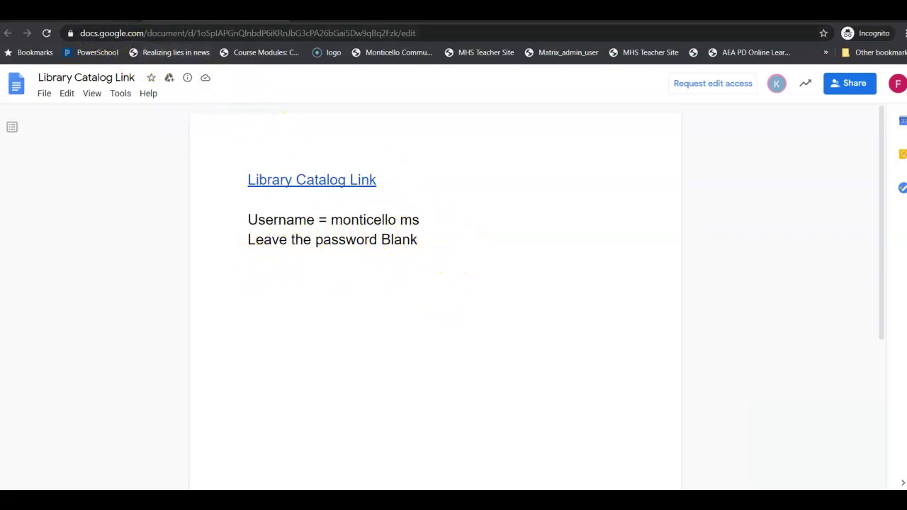
key("ctrl+w")
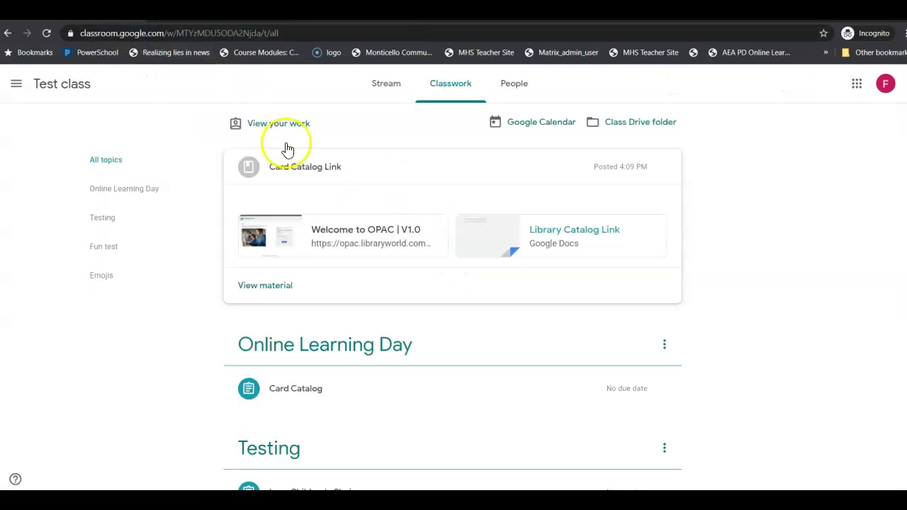
- Open the Welcome to OPAC library catalog link, search all words for "dogs" sorted by title, and look through the results
left_click(347, 230)
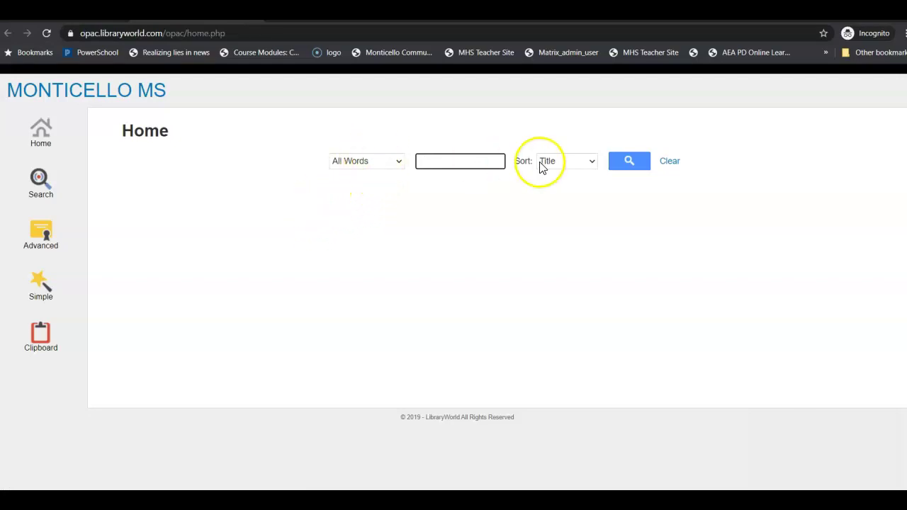
left_click(398, 162)
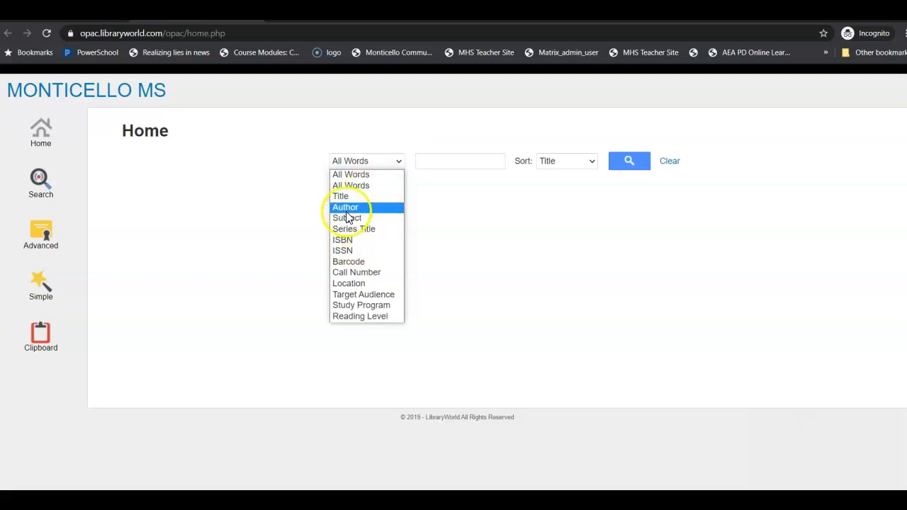
left_click(439, 162)
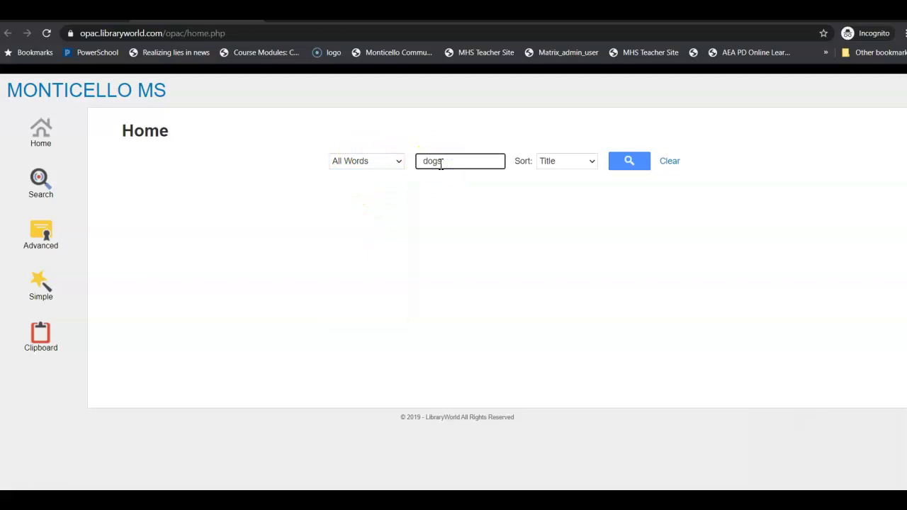
left_click(625, 160)
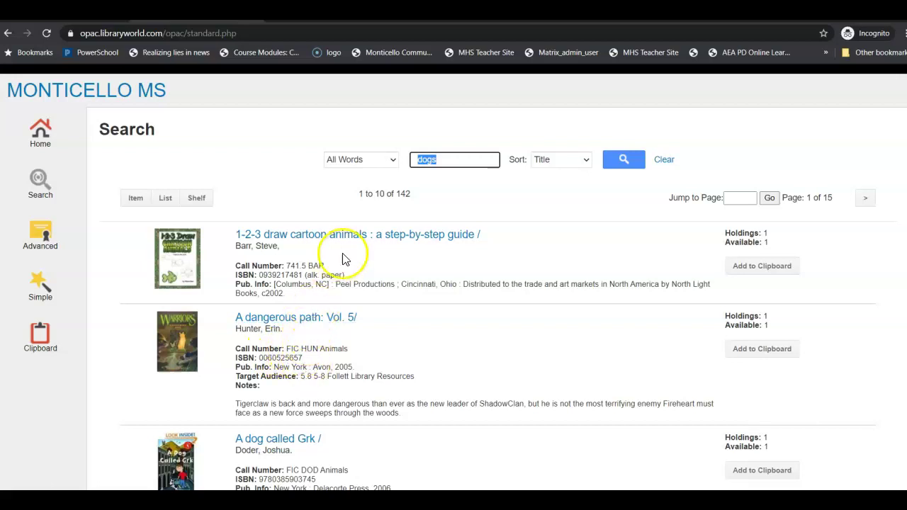
scroll(318, 340, "down", 2)
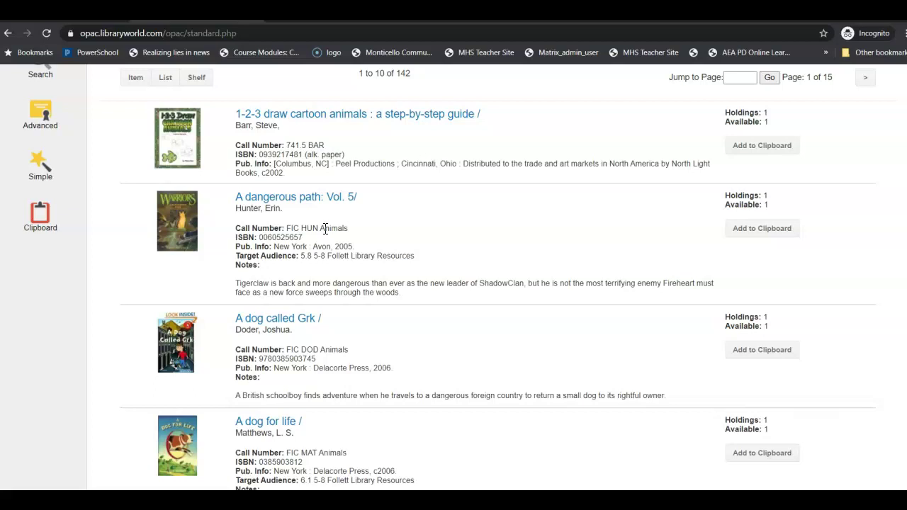
scroll(393, 234, "up", 2)
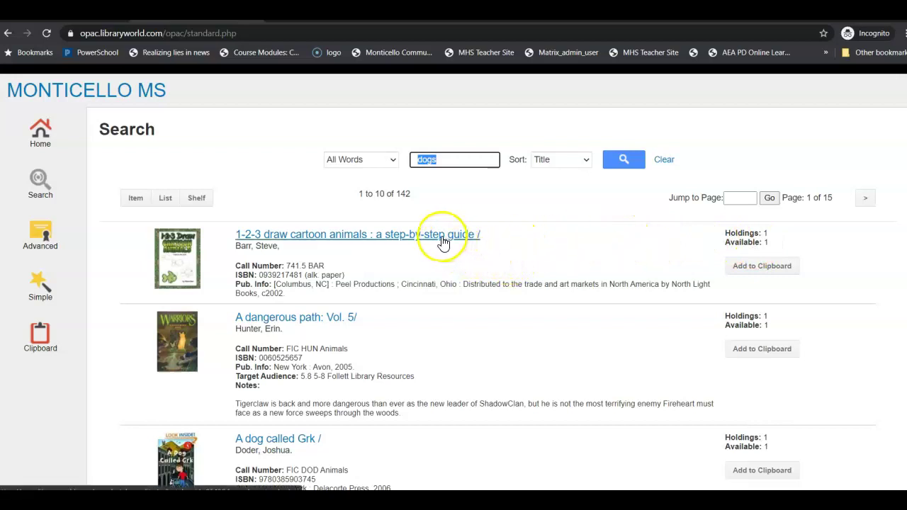
- Restrict the "dogs" search to the Title field and review the matching books
left_click(390, 163)
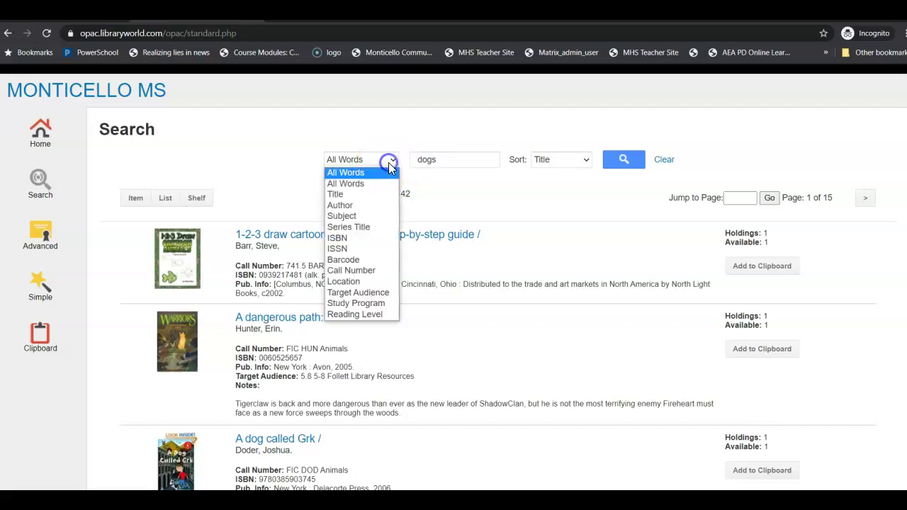
left_click(368, 197)
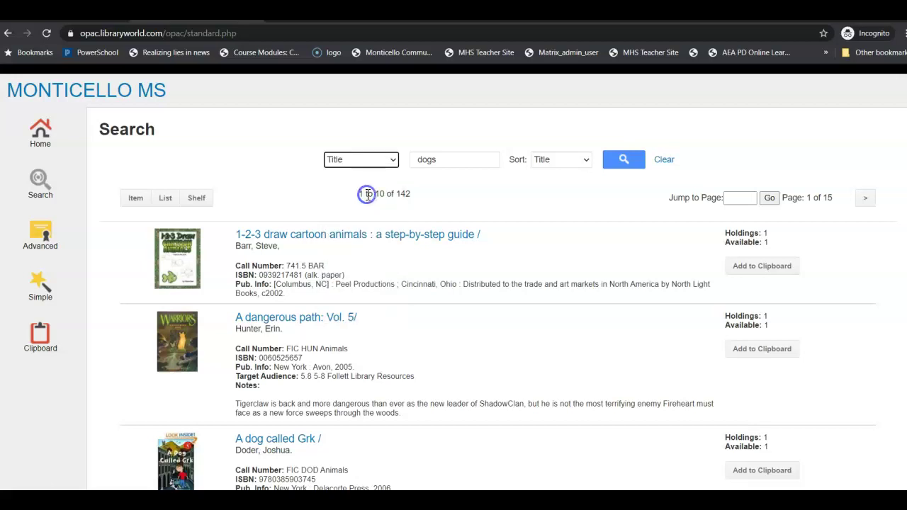
left_click(623, 162)
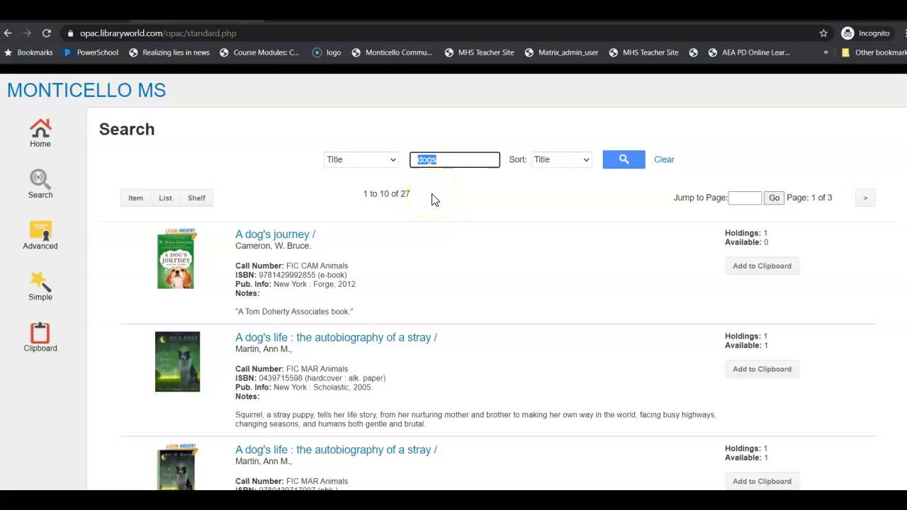
scroll(288, 280, "down", 3)
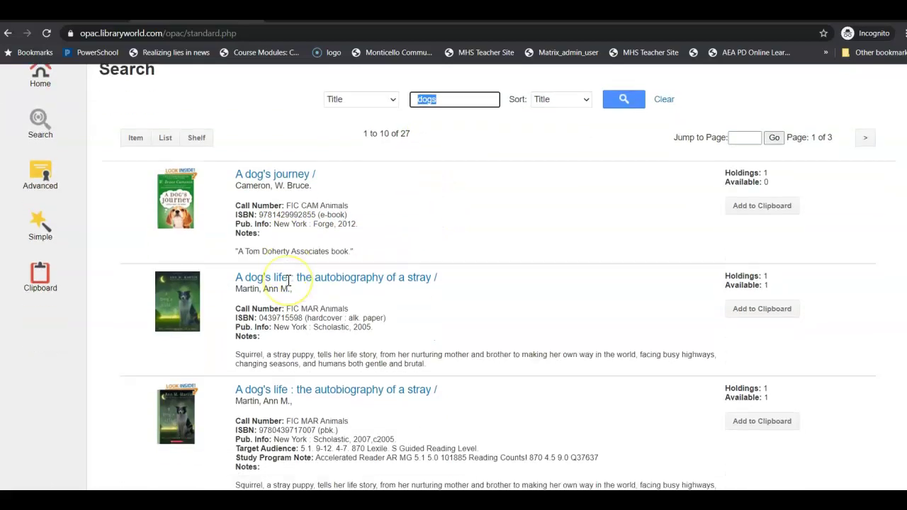
scroll(288, 280, "down", 1)
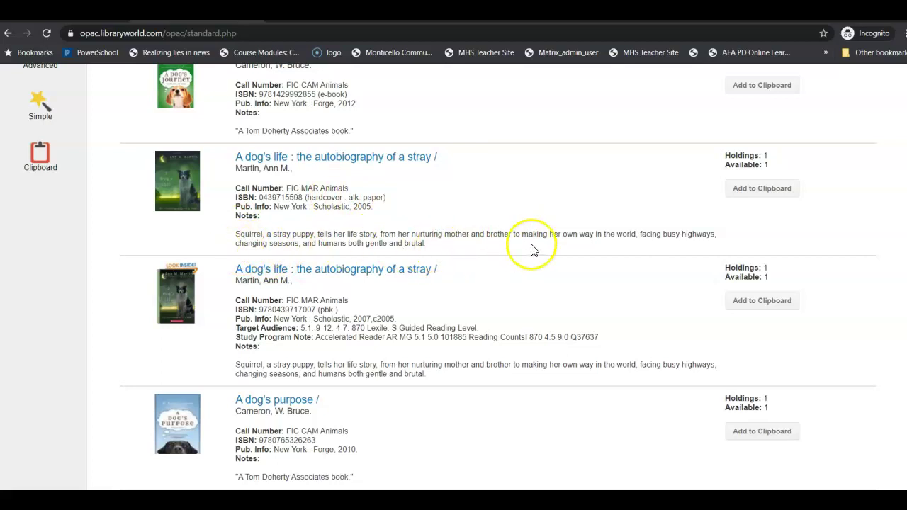
scroll(375, 269, "up", 3)
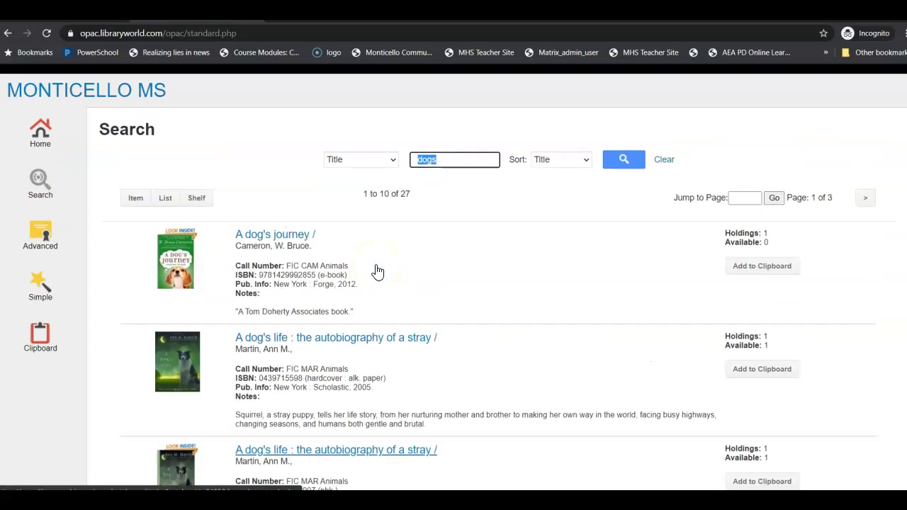
- Search the catalog for "dogs" by Subject and examine the call numbers, summaries and availability of the listed books
left_click(383, 162)
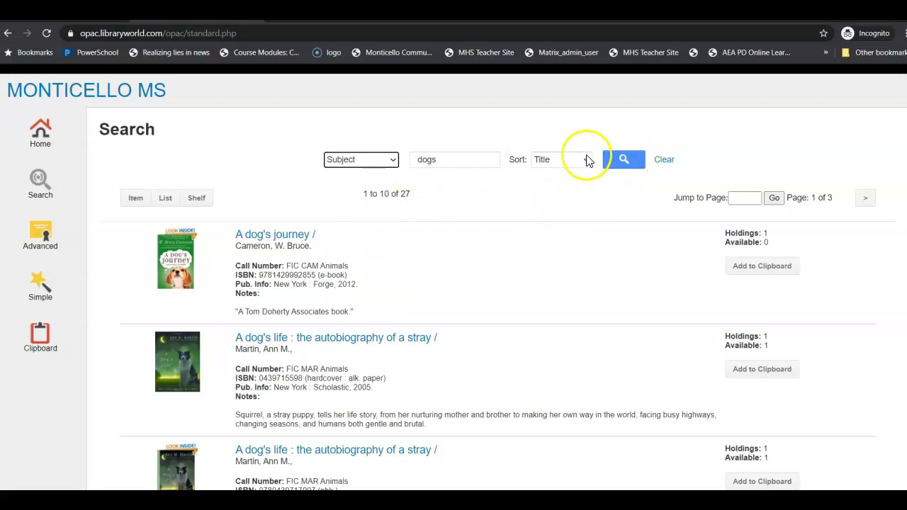
left_click(627, 163)
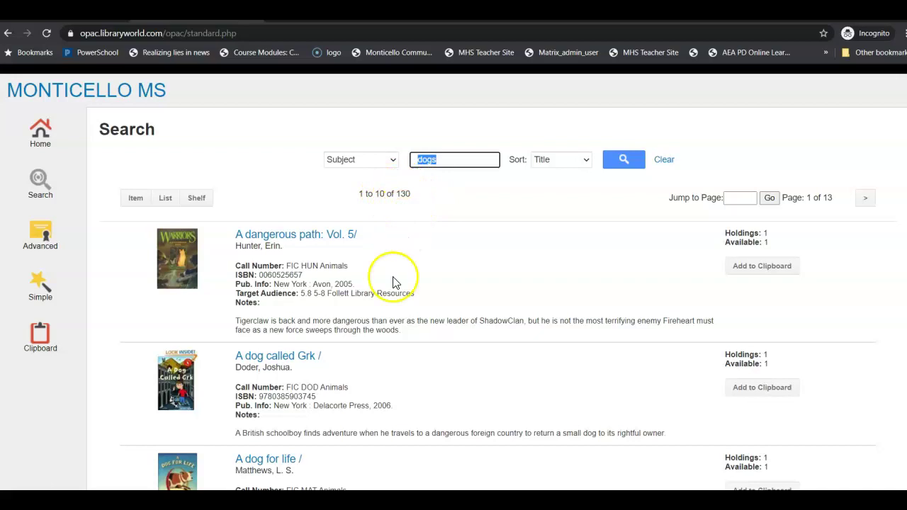
scroll(395, 304, "down", 3)
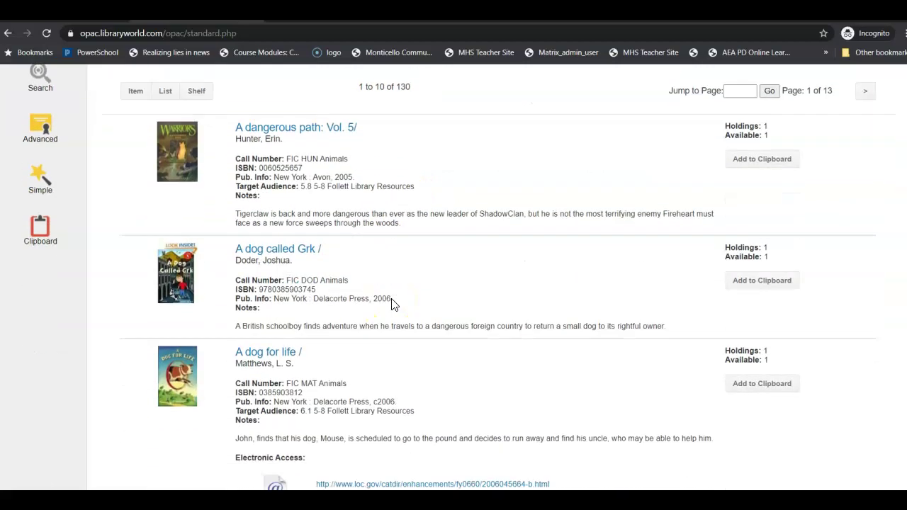
scroll(395, 304, "down", 1)
scroll(394, 303, "down", 3)
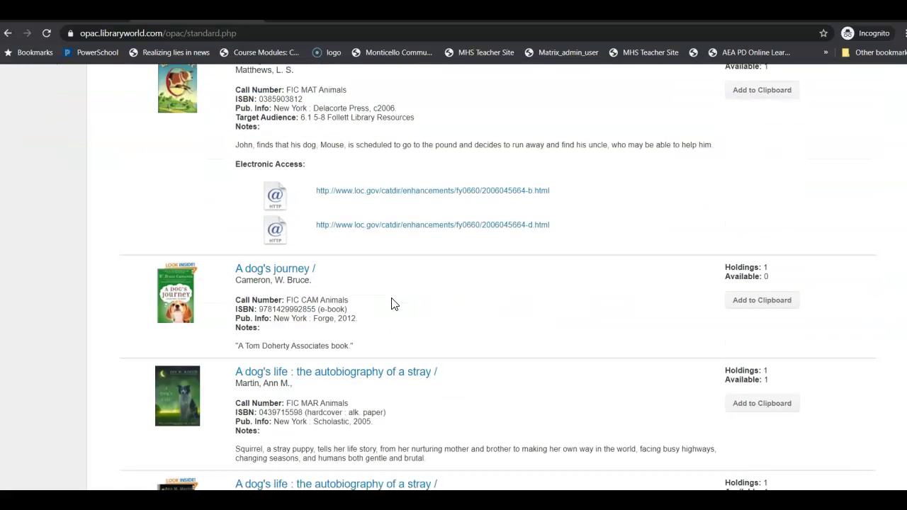
scroll(393, 304, "up", 7)
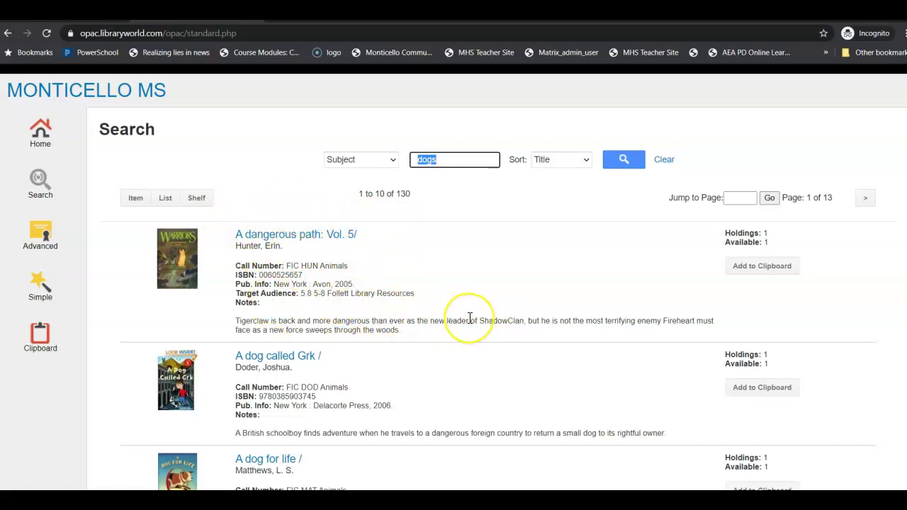
scroll(468, 318, "down", 2)
scroll(469, 318, "down", 3)
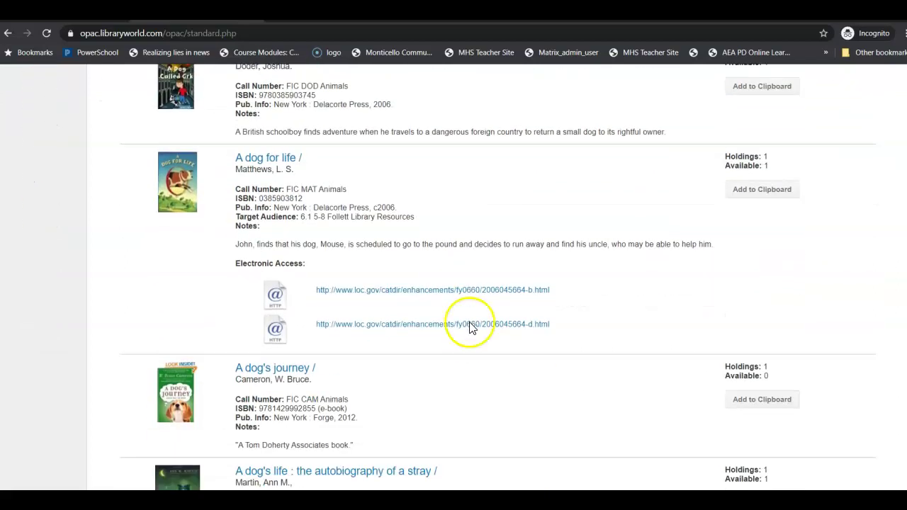
scroll(466, 365, "down", 5)
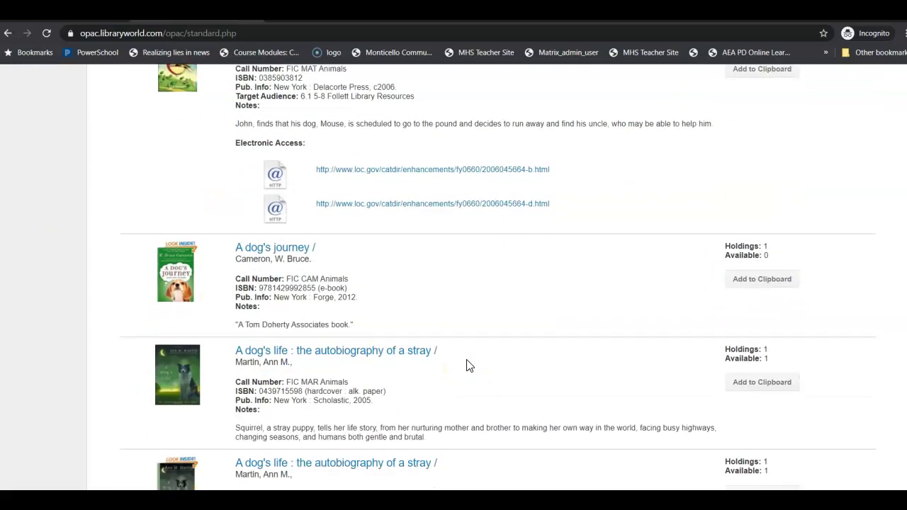
scroll(465, 365, "up", 12)
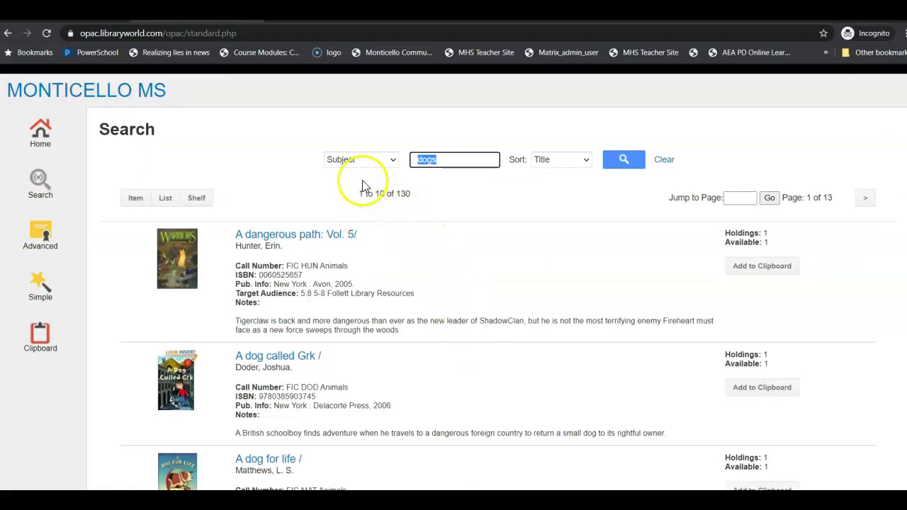
- Search the catalog by Author for "green" and look through the matching books and their authors
left_click(382, 159)
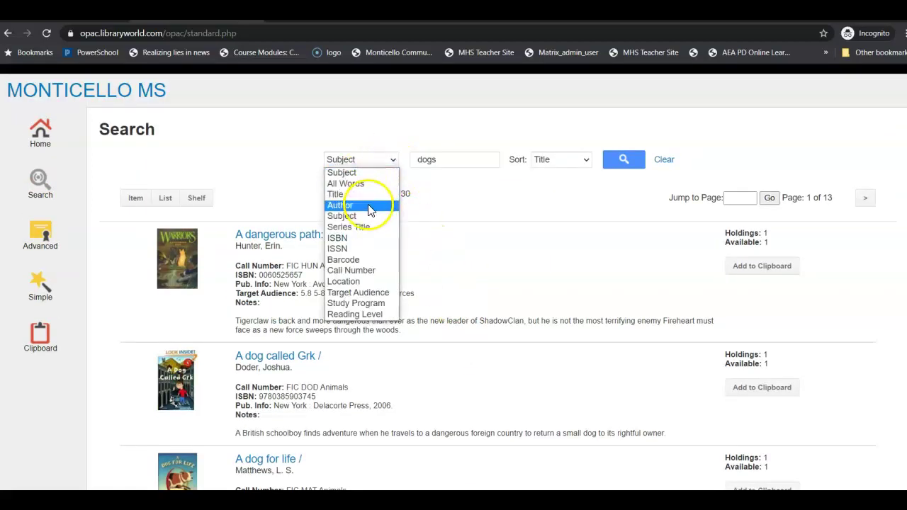
left_click(340, 204)
left_click(615, 162)
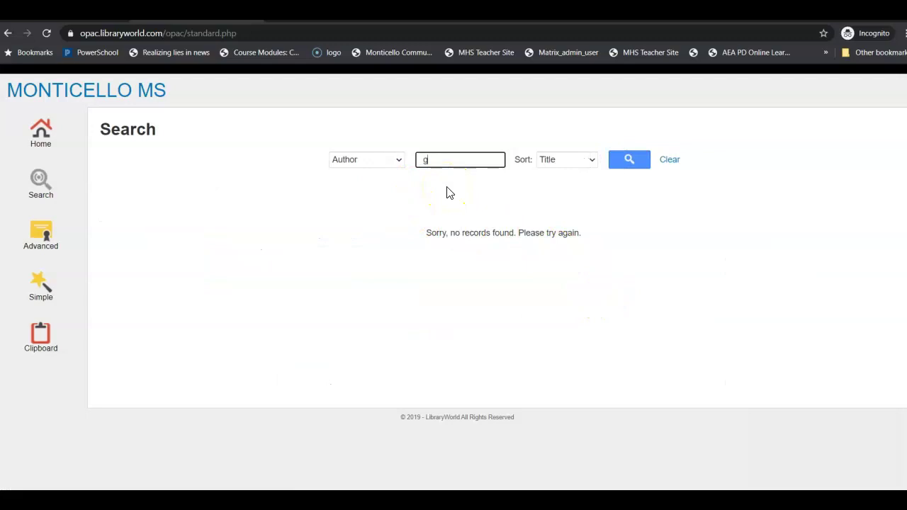
type("green")
key("Return")
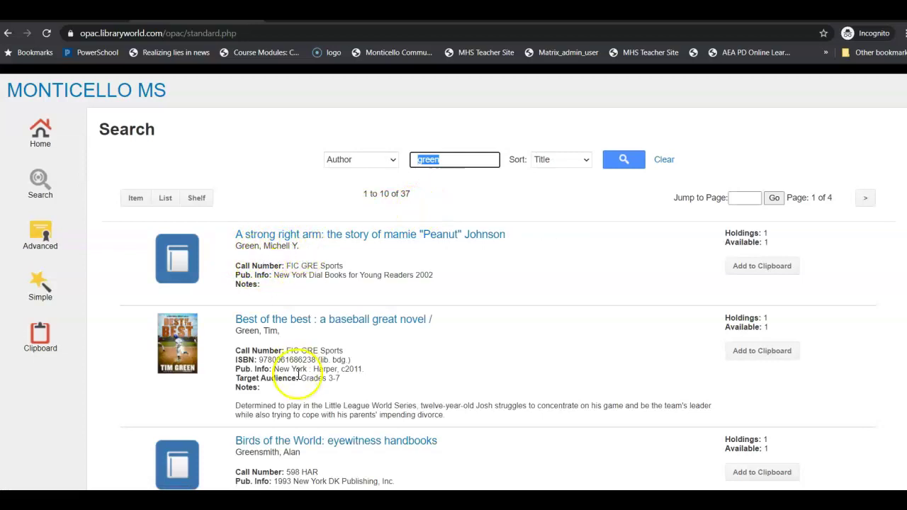
scroll(370, 227, "down", 3)
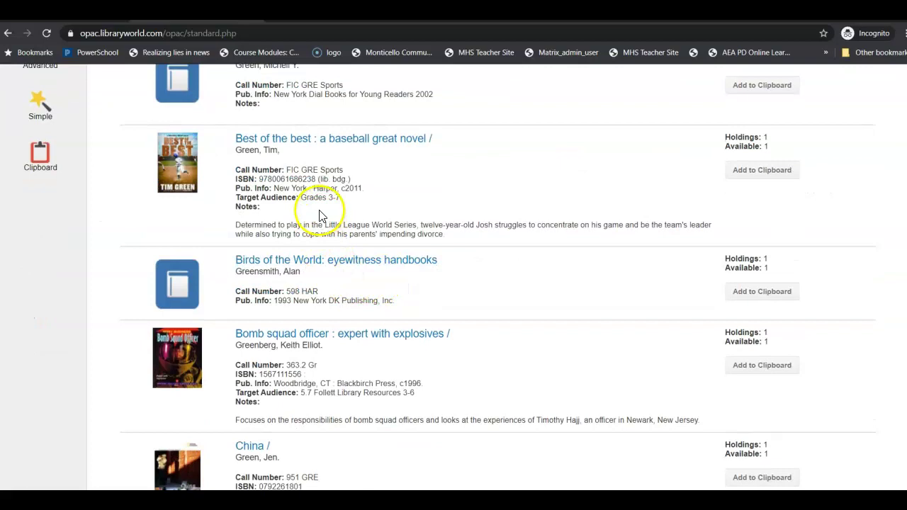
scroll(312, 220, "down", 1)
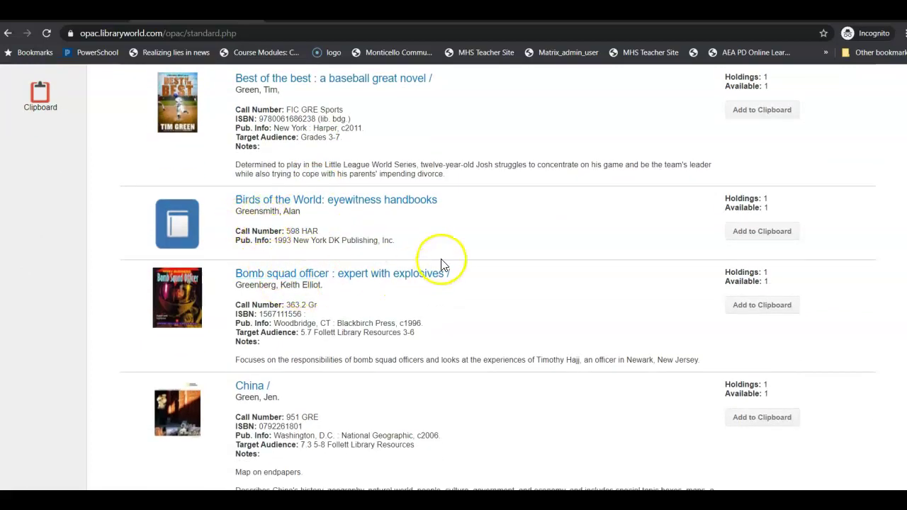
scroll(437, 259, "up", 4)
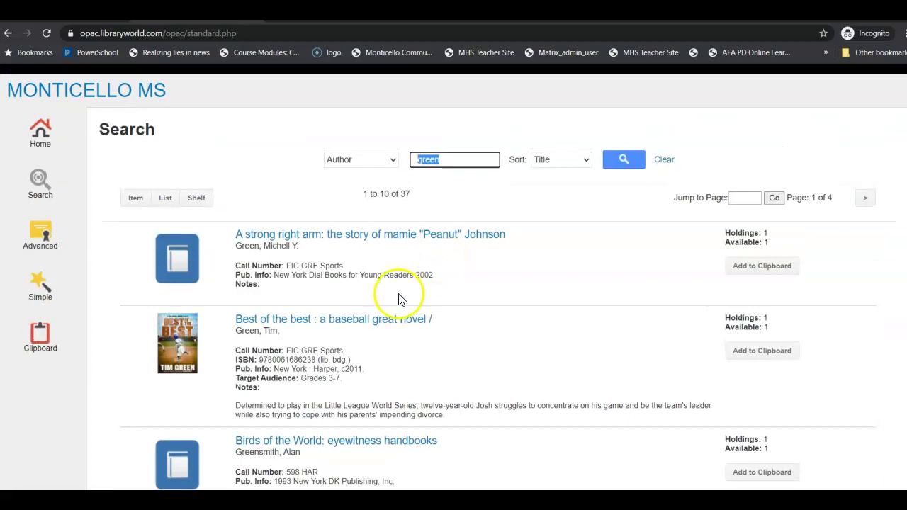
scroll(240, 396, "down", 2)
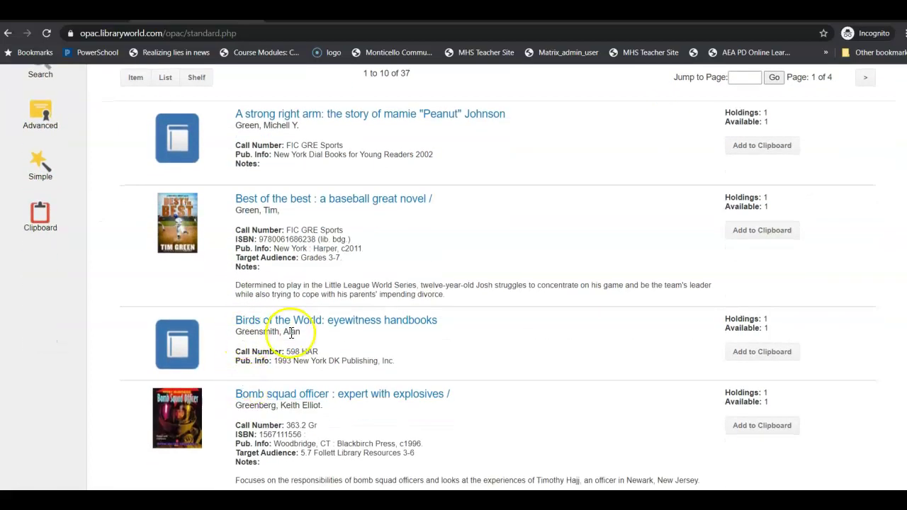
scroll(589, 243, "up", 1)
scroll(588, 242, "up", 1)
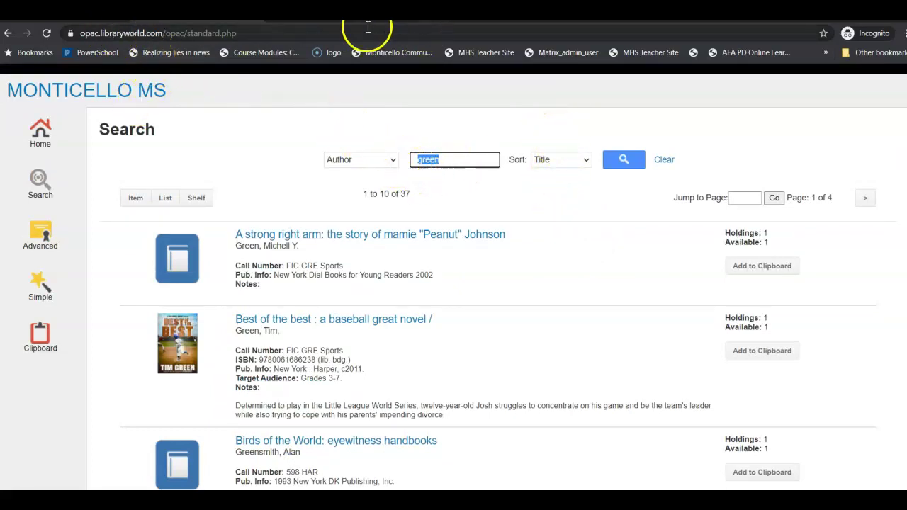
- Switch back to Google Classroom and open the full Card Catalog assignment under Online Learning Day
left_click(106, 10)
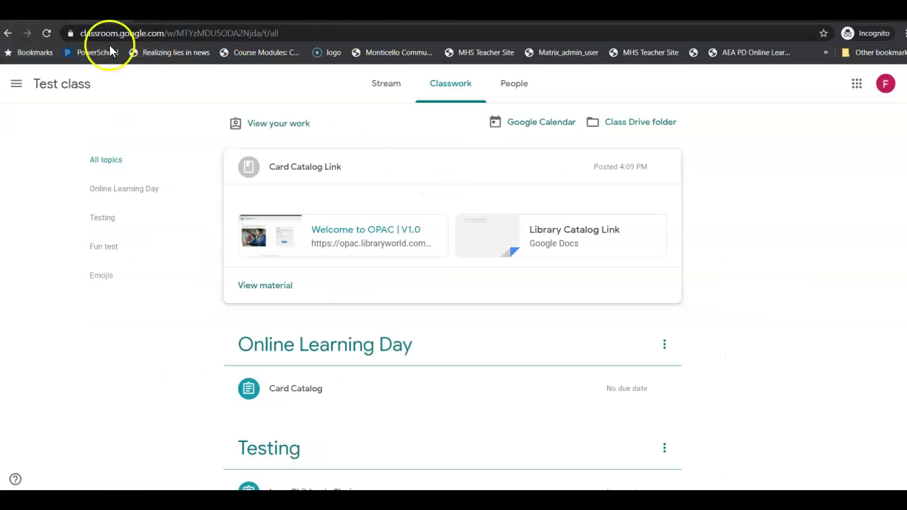
scroll(395, 342, "down", 1)
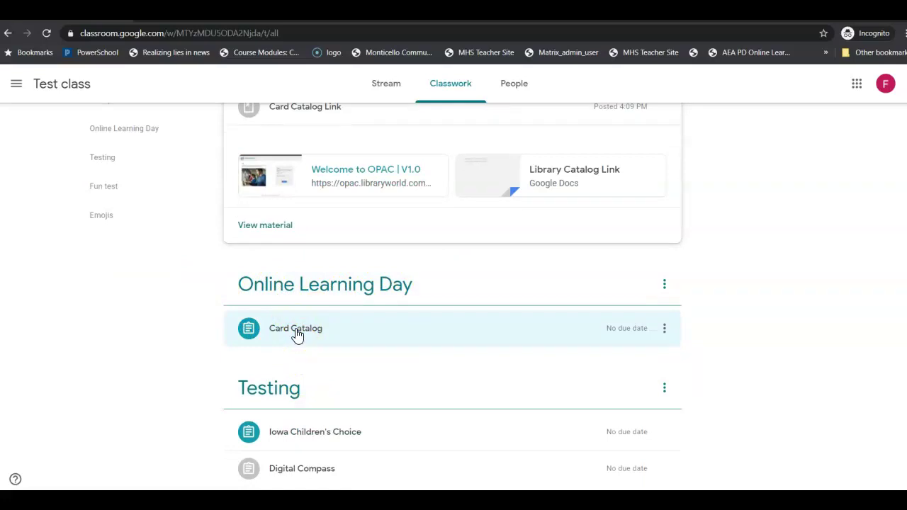
left_click(297, 333)
left_click(281, 400)
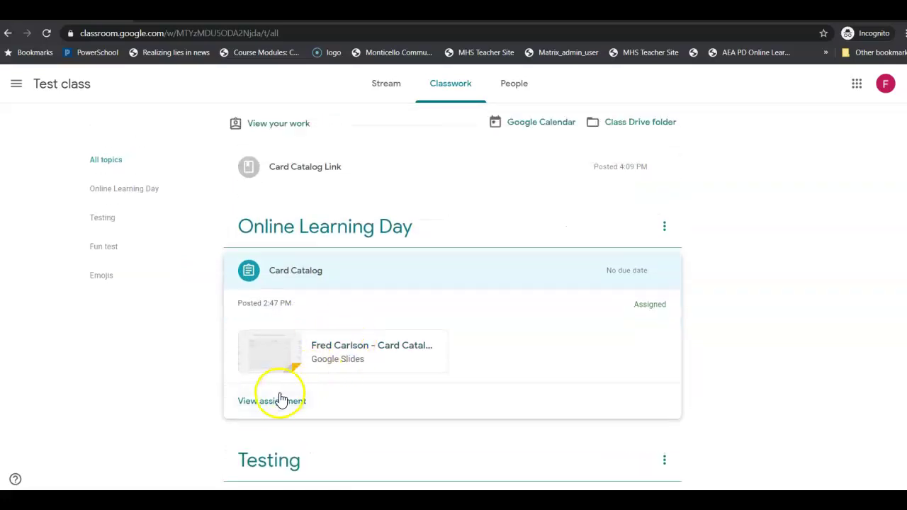
- Open the Card Catalog assignment's details page and its attached Google Slides file under Your work
left_click(276, 408)
triple_click(276, 403)
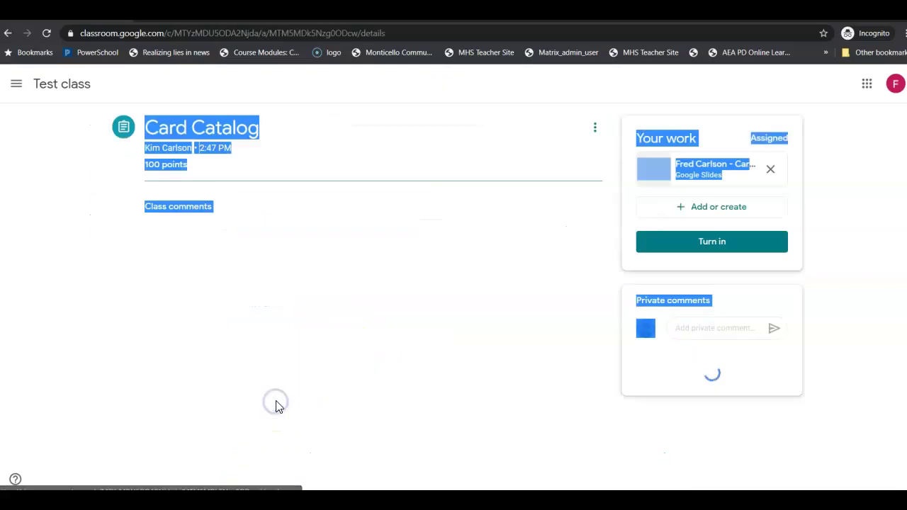
left_click(694, 168)
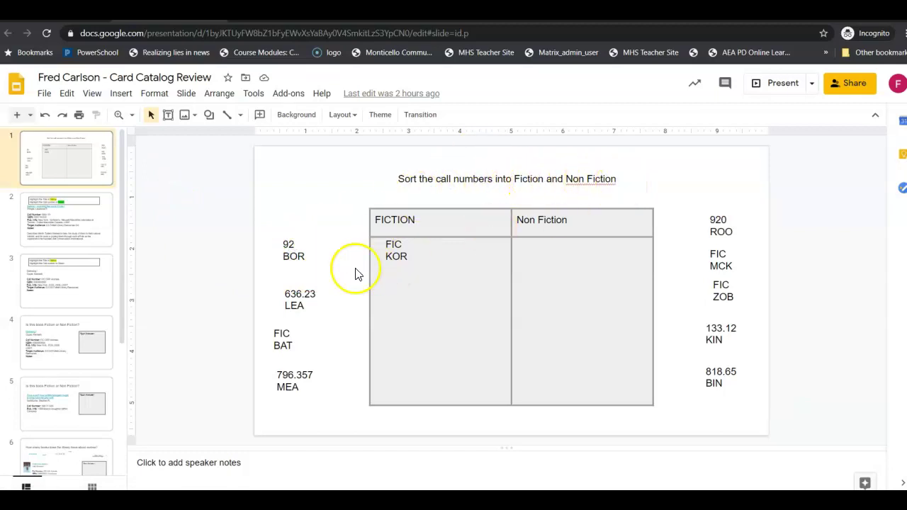
- Select the movable call numbers on the first slide and shift the "FIC BAT" box slightly, keeping it beside the sorting table
left_click(304, 255)
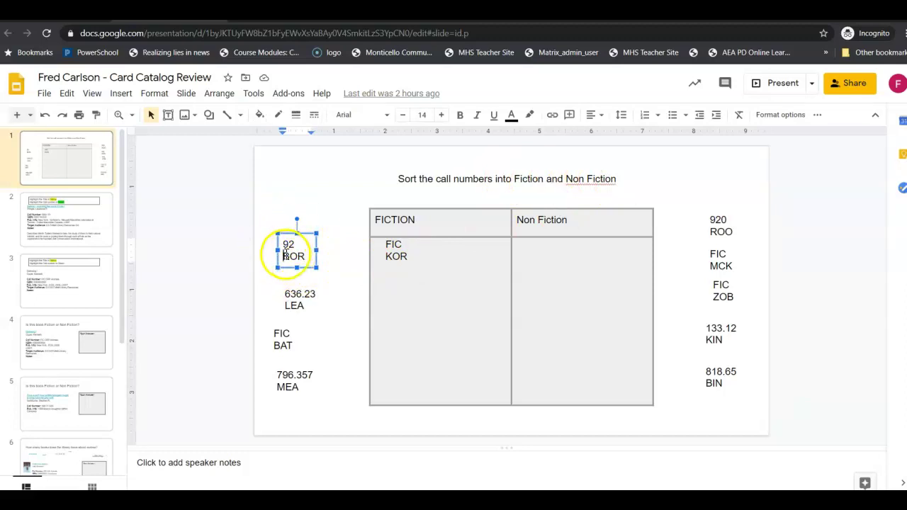
left_click(288, 303)
left_click(280, 336)
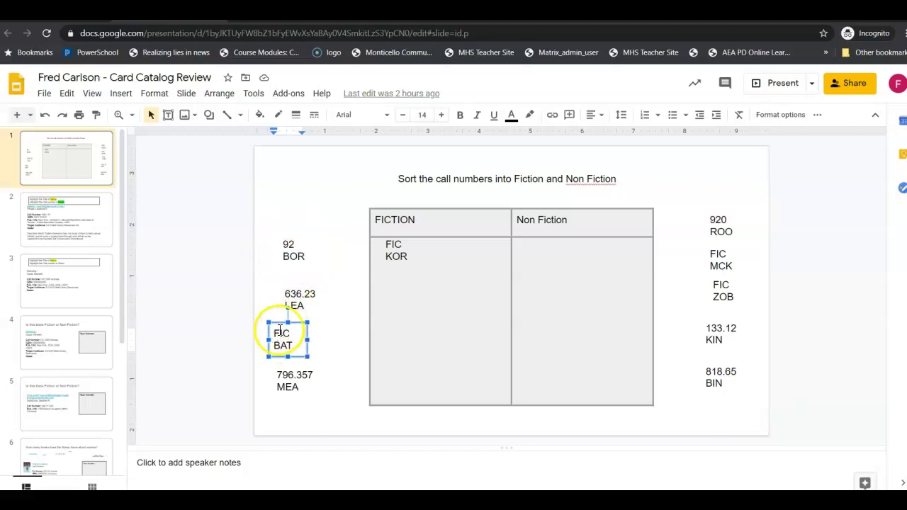
left_click(280, 324)
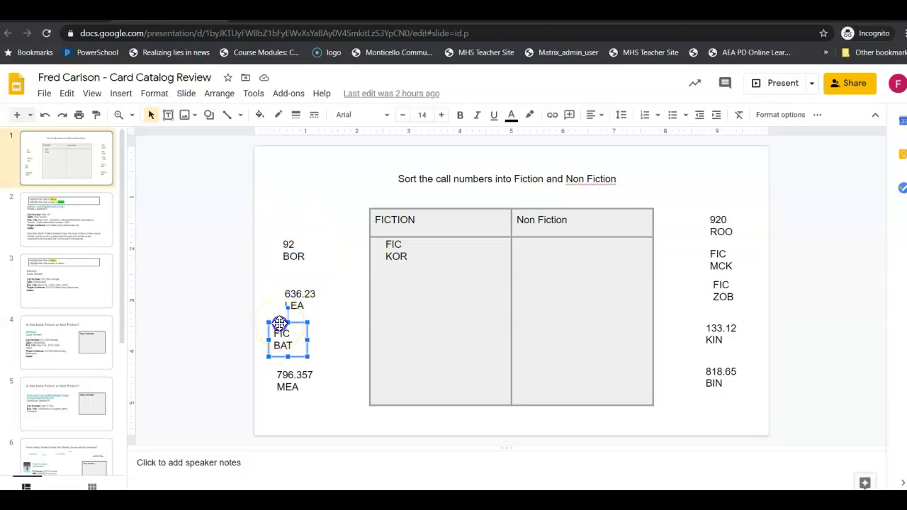
left_click_drag(320, 322, 270, 318)
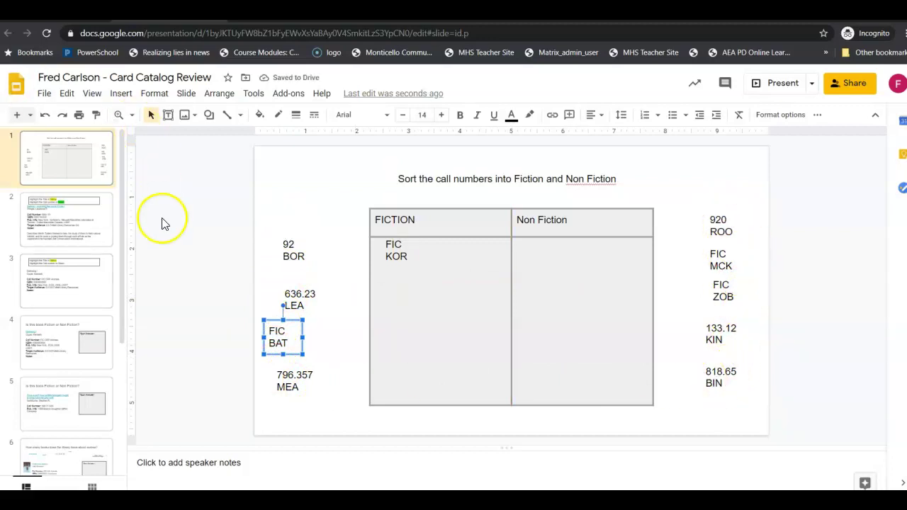
- Review the title and call number highlighting tasks and the Fiction or Non Fiction questions on slides 2 to 5
left_click(73, 208)
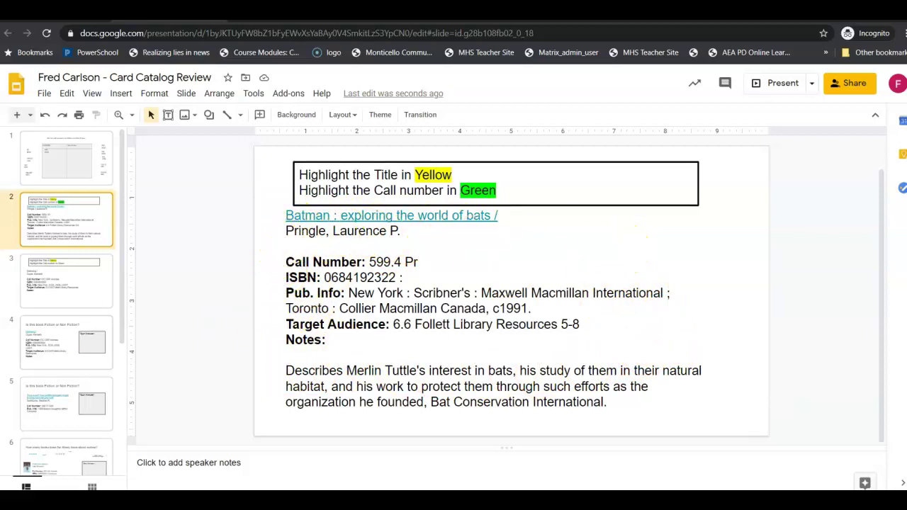
left_click(95, 283)
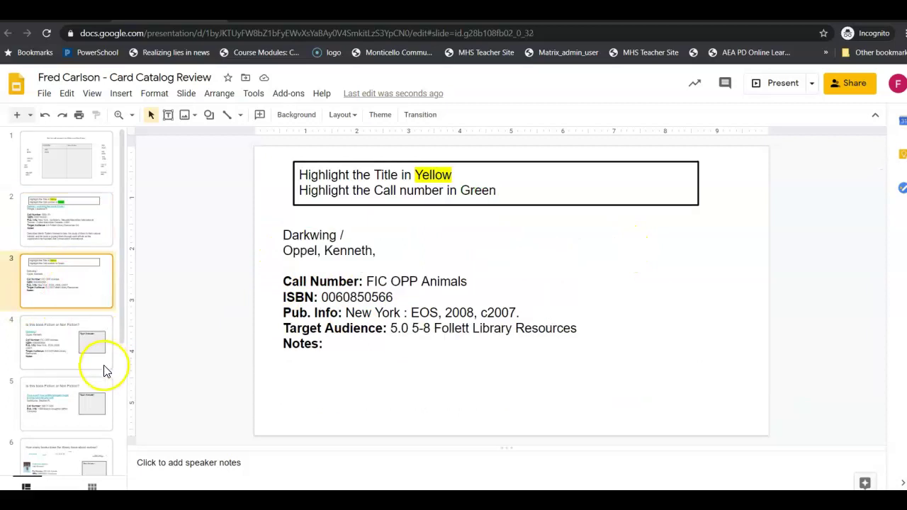
left_click(50, 360)
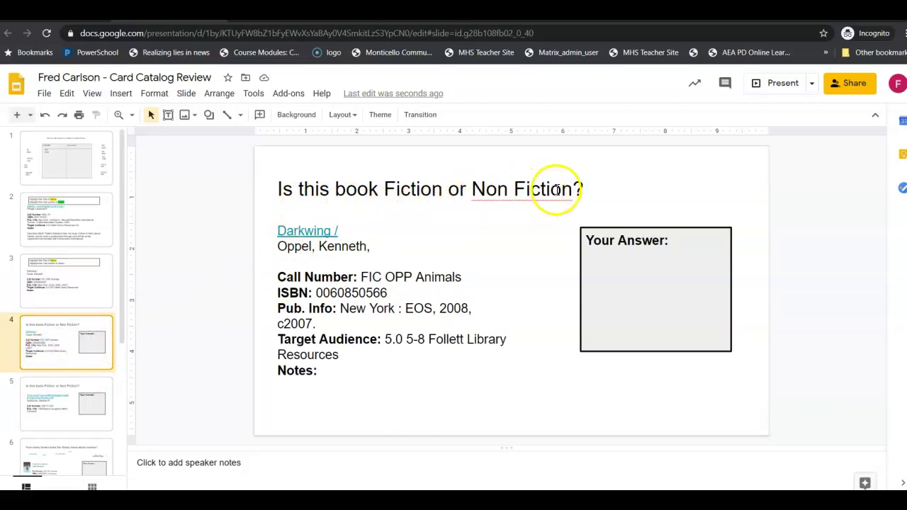
left_click(622, 278)
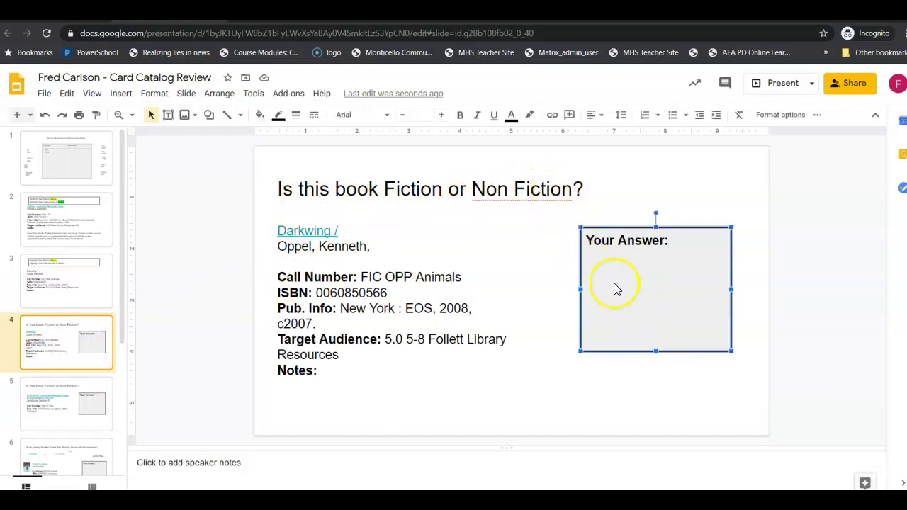
left_click(60, 418)
- Read the wolves and search-type questions on slides 6 to 9, and return to the Card Catalog assignment in Google Classroom
scroll(63, 368, "down", 3)
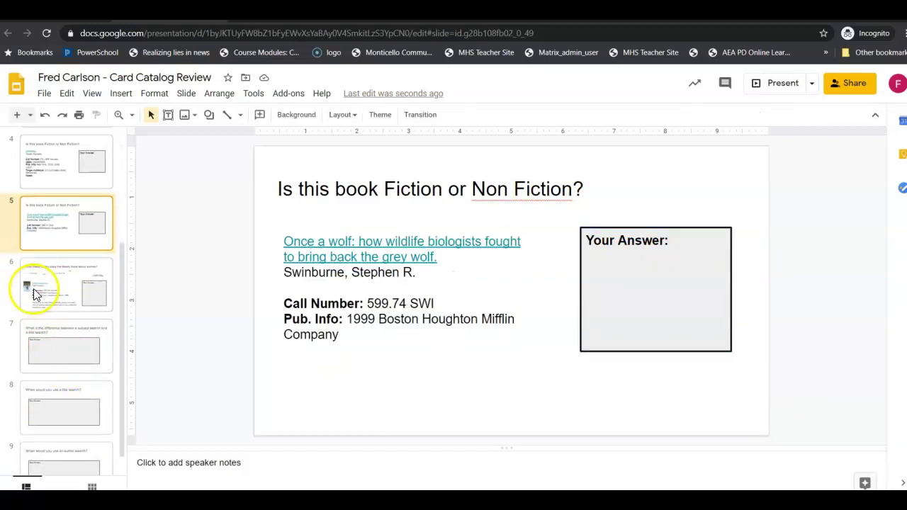
left_click(35, 294)
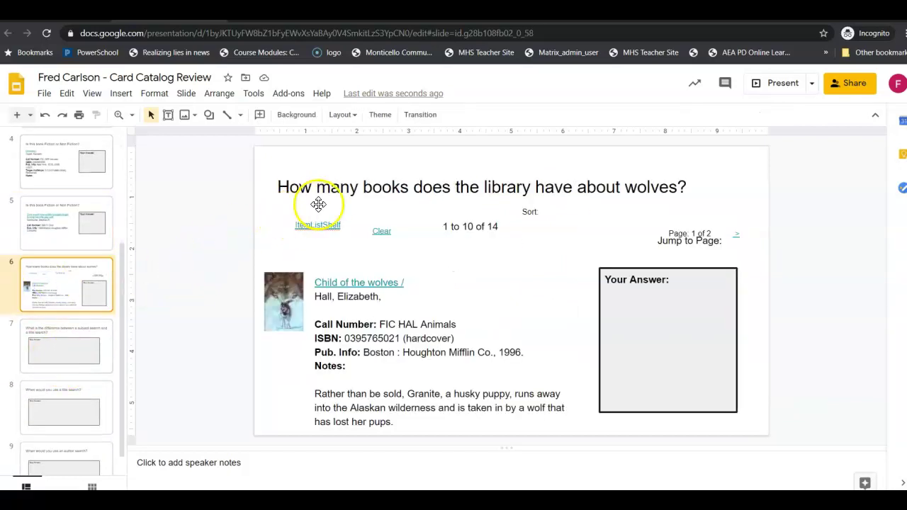
left_click(65, 359)
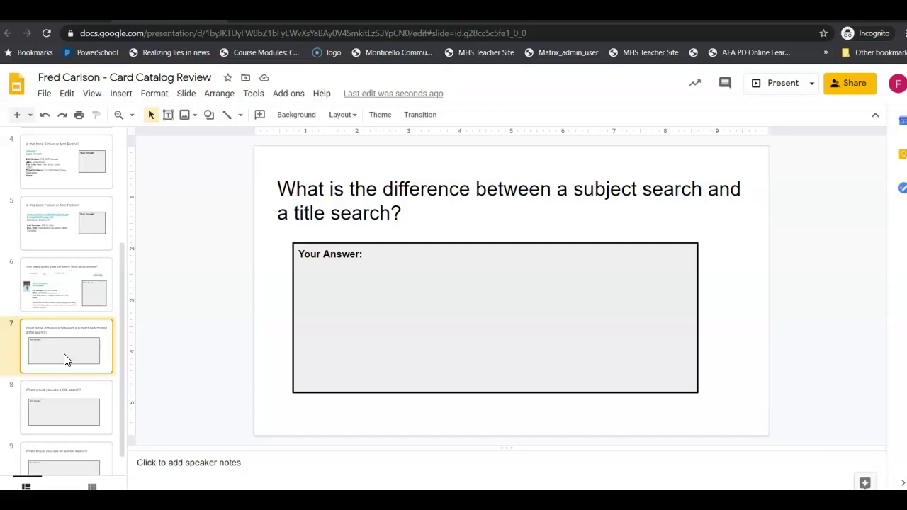
left_click(63, 419)
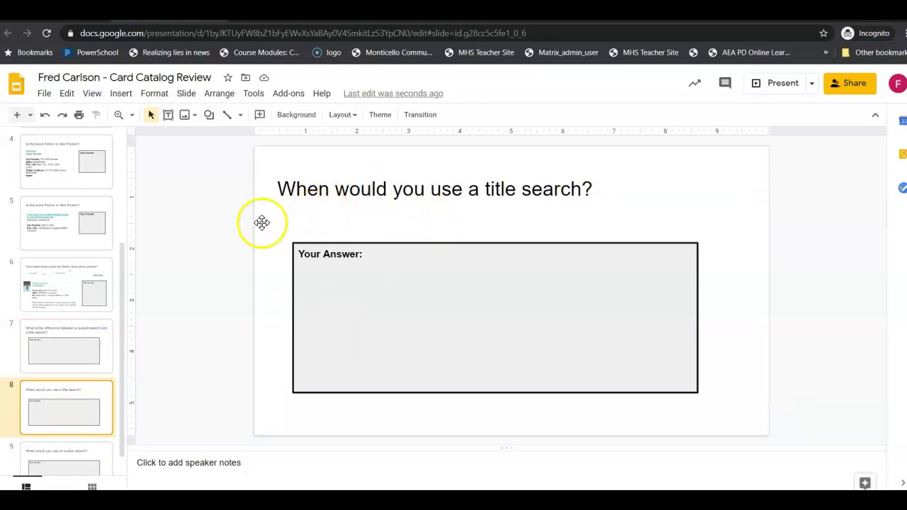
scroll(19, 431, "down", 1)
left_click(98, 454)
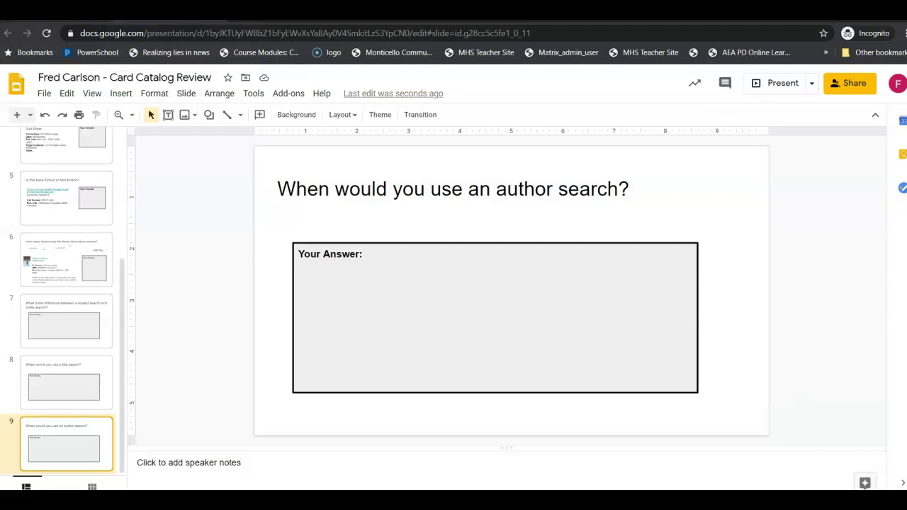
left_click(80, 13)
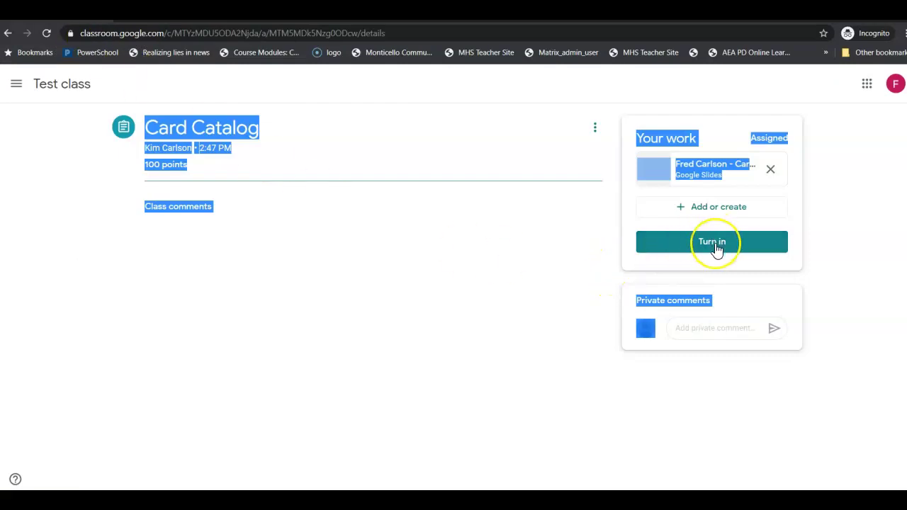